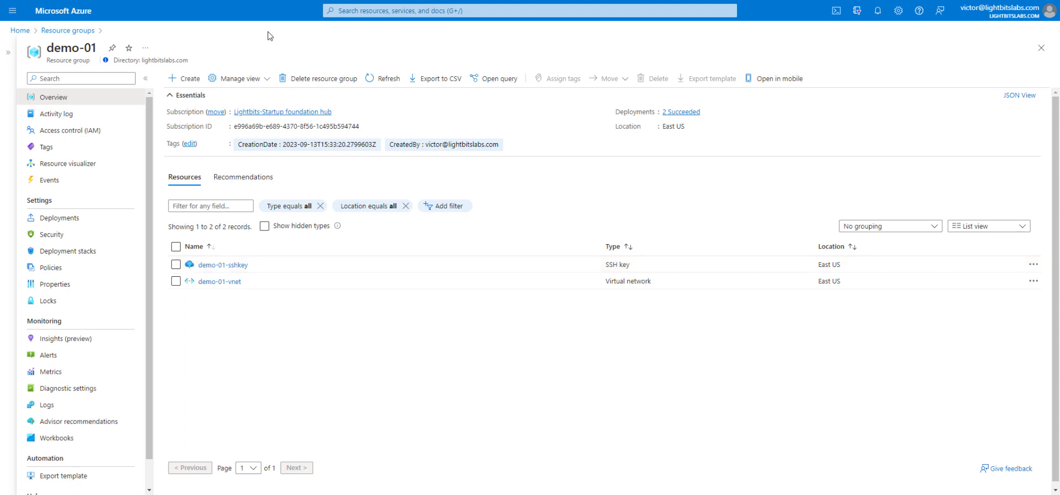
Find the Managed Identities service and start creating a new user-assigned managed identity.
click(388, 12)
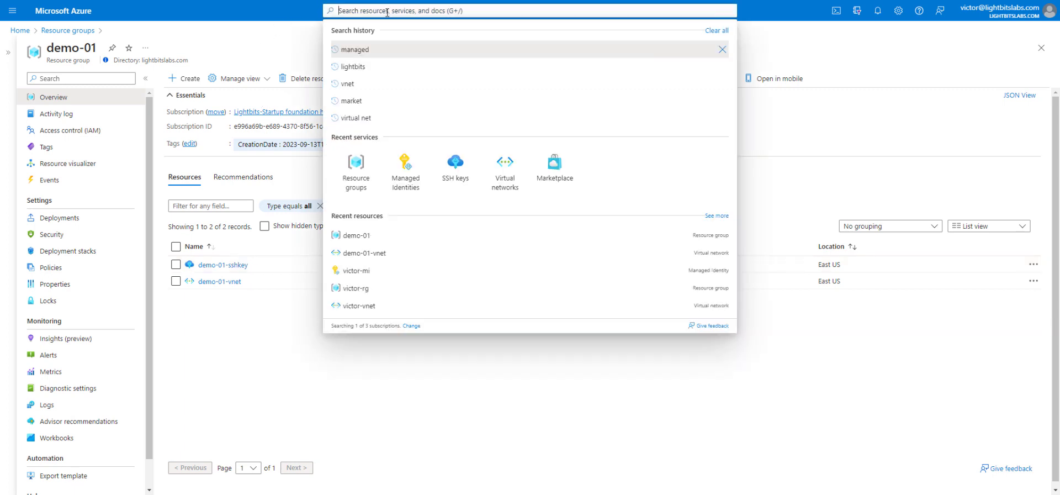
text(managed id)
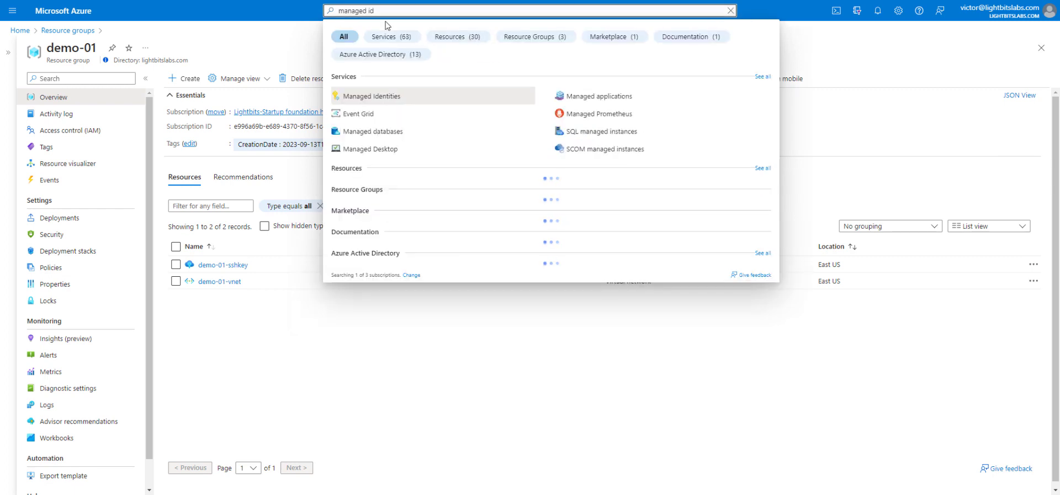
click(371, 98)
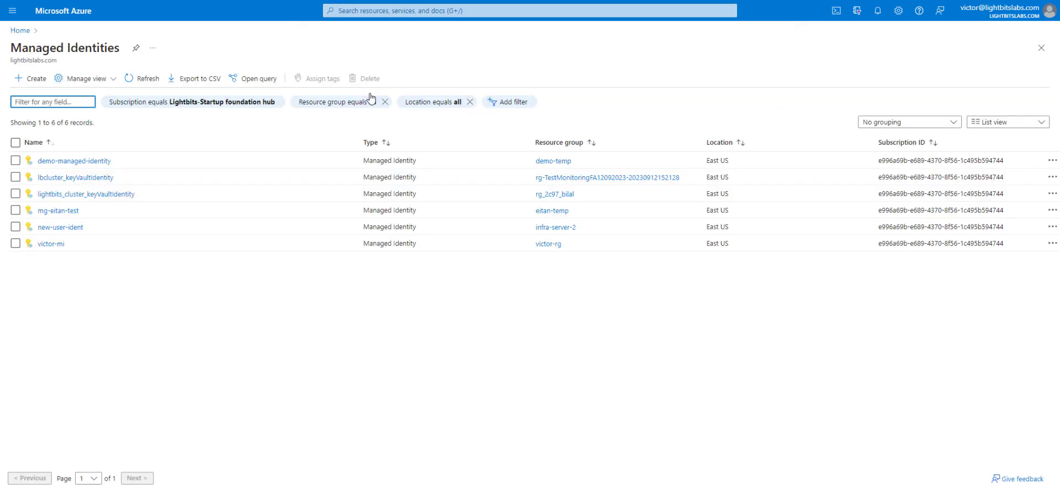
click(36, 79)
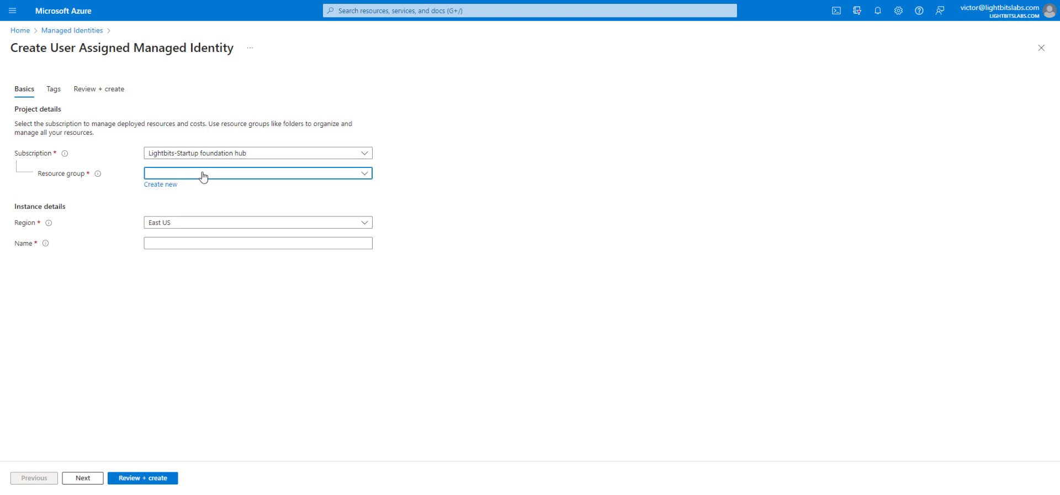
Create the managed identity demo-01-MI in resource group demo-01, leaving the tags empty.
click(204, 175)
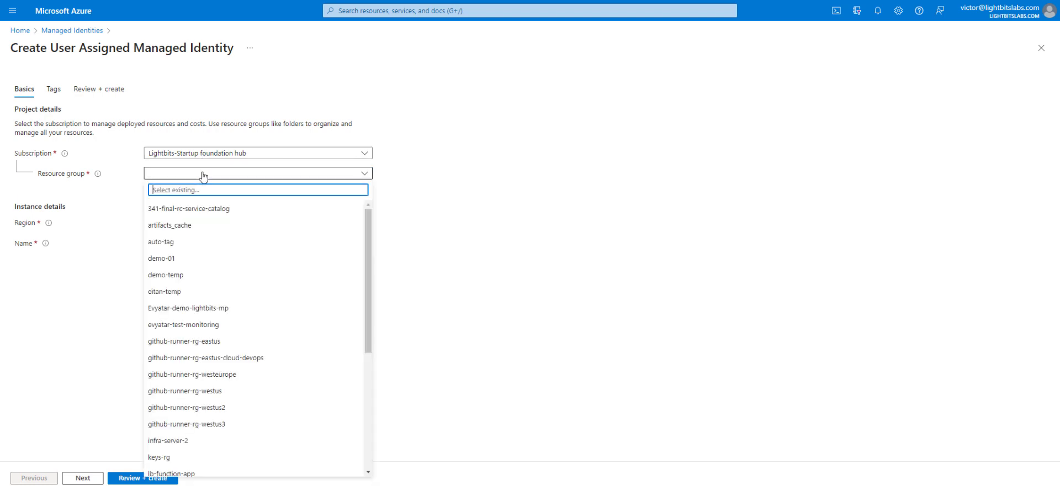
click(189, 258)
click(185, 242)
text(dem)
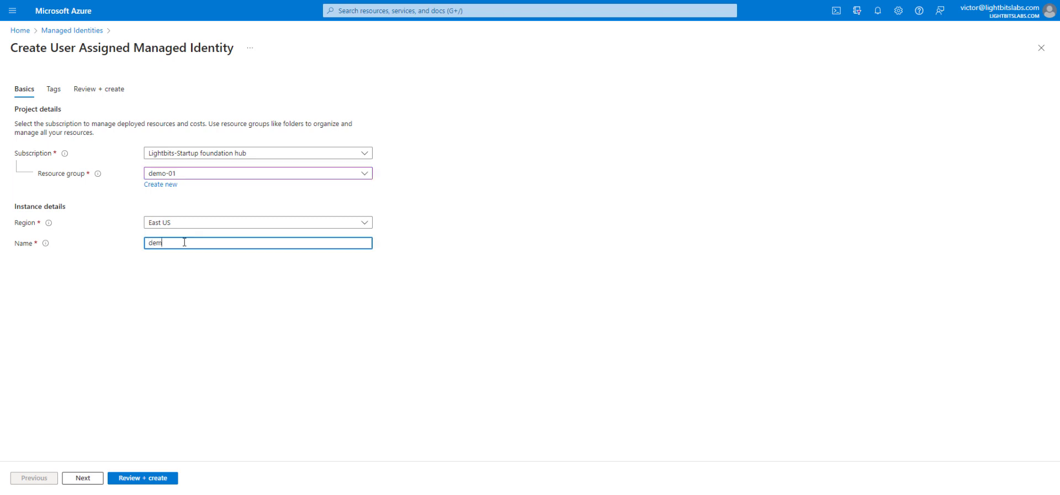
text(o-01-MI)
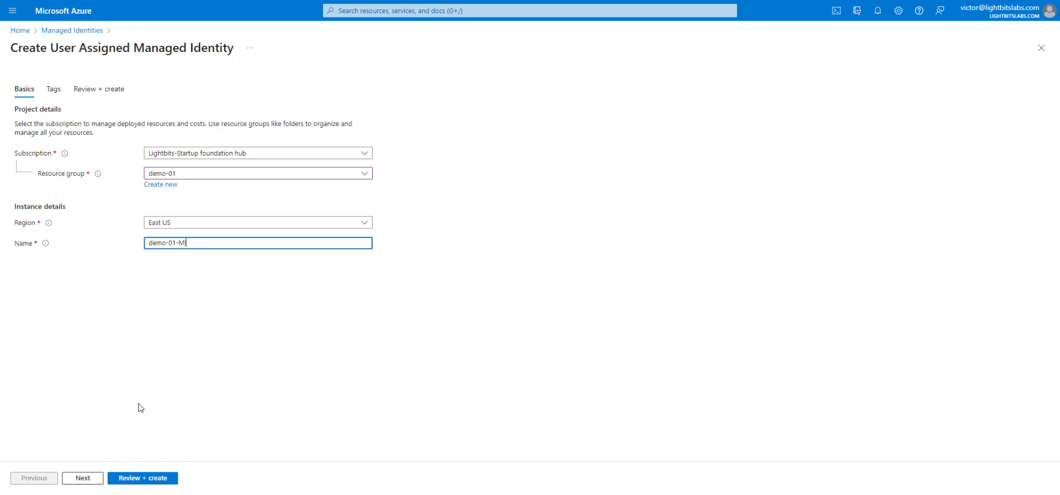
click(83, 478)
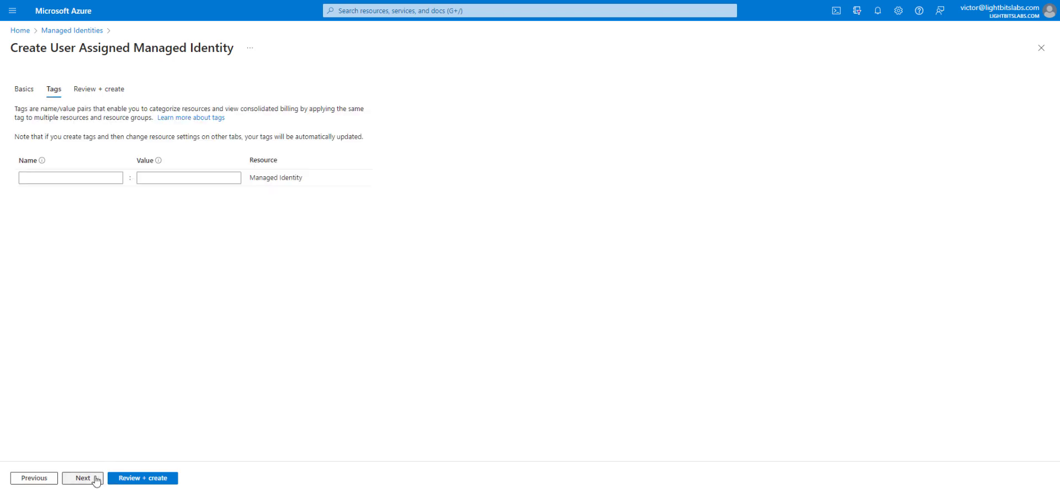
click(95, 478)
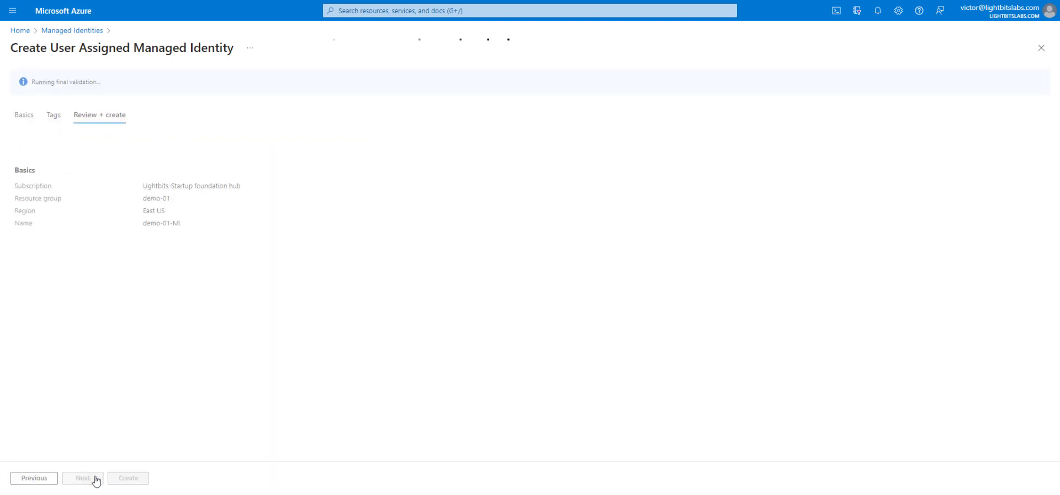
click(122, 480)
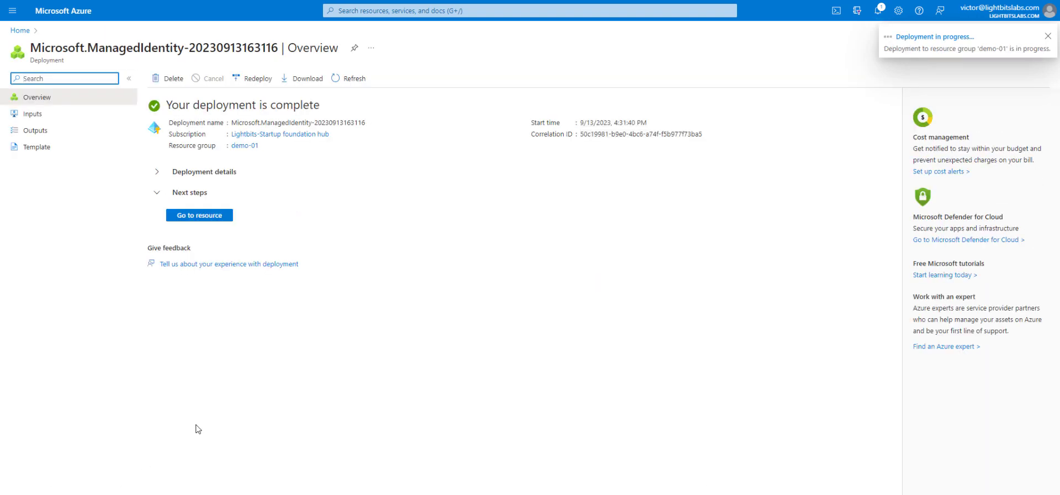
Open the virtual network demo-01-vnet from resource group demo-01 and start a new role assignment in its access control.
click(246, 146)
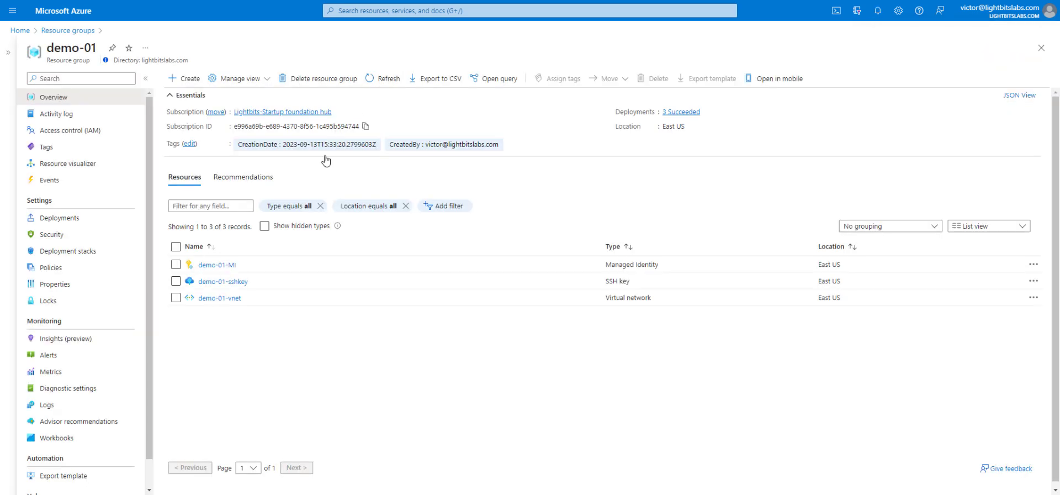
click(216, 298)
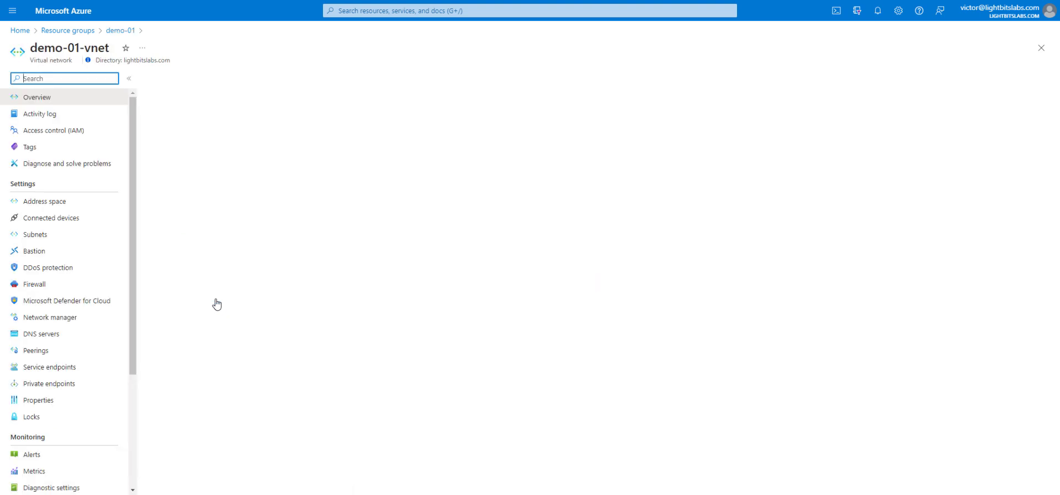
click(77, 130)
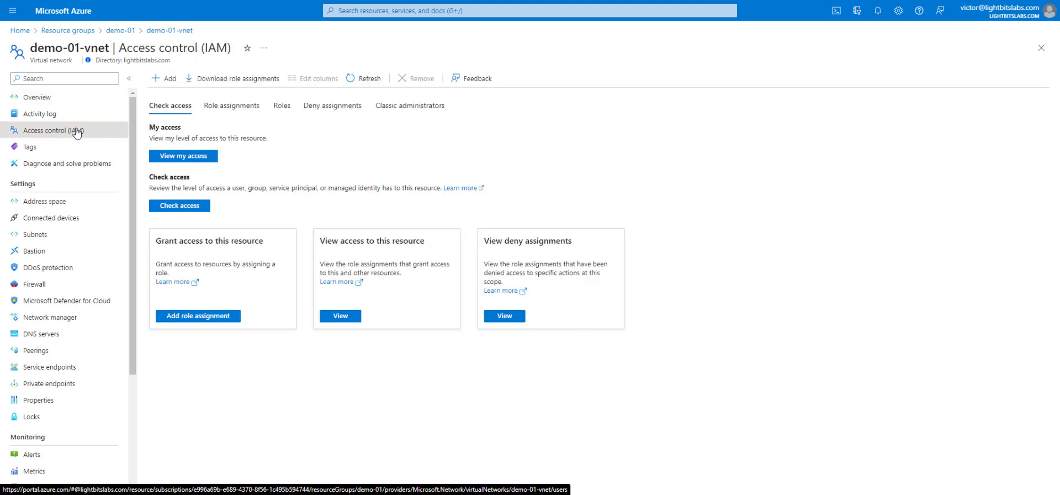
click(167, 82)
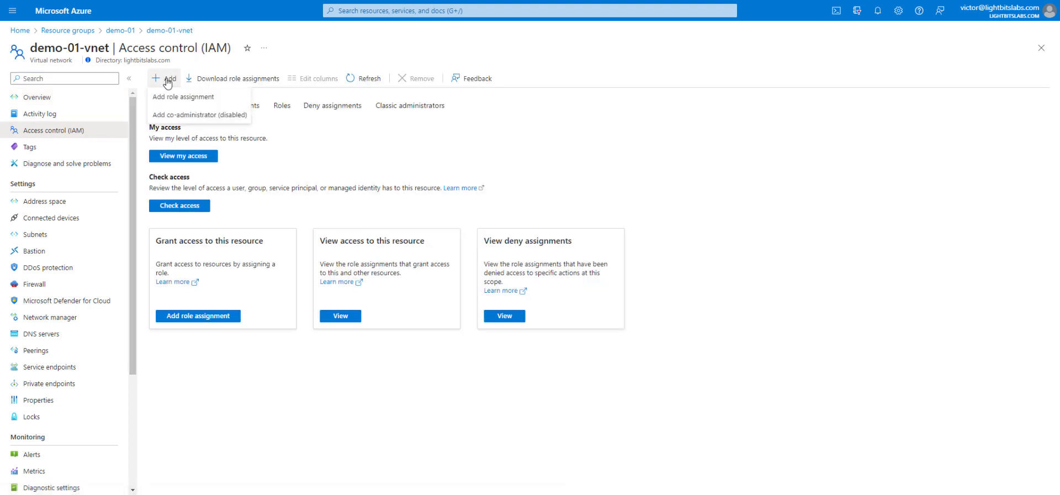
click(178, 97)
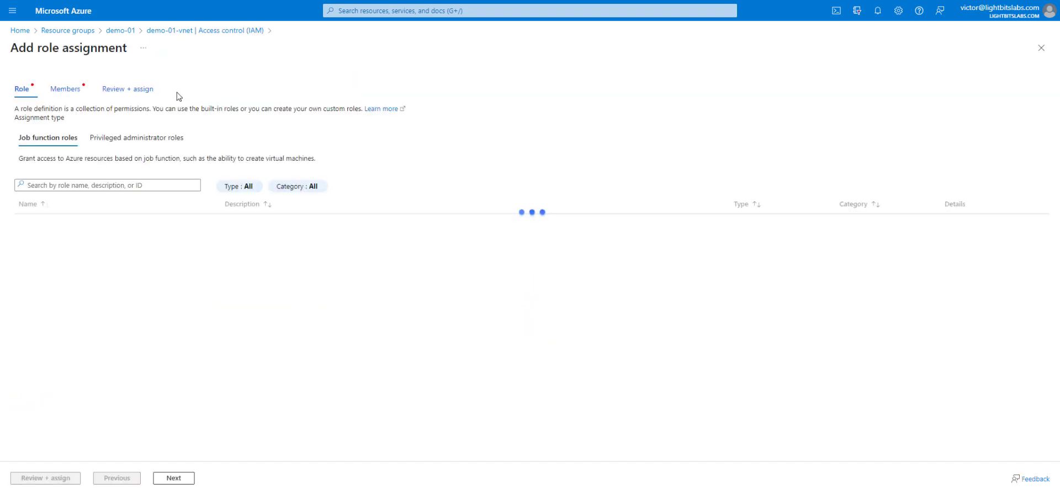
Search the job function roles for "network" and choose Network Contributor as the role to assign.
click(139, 183)
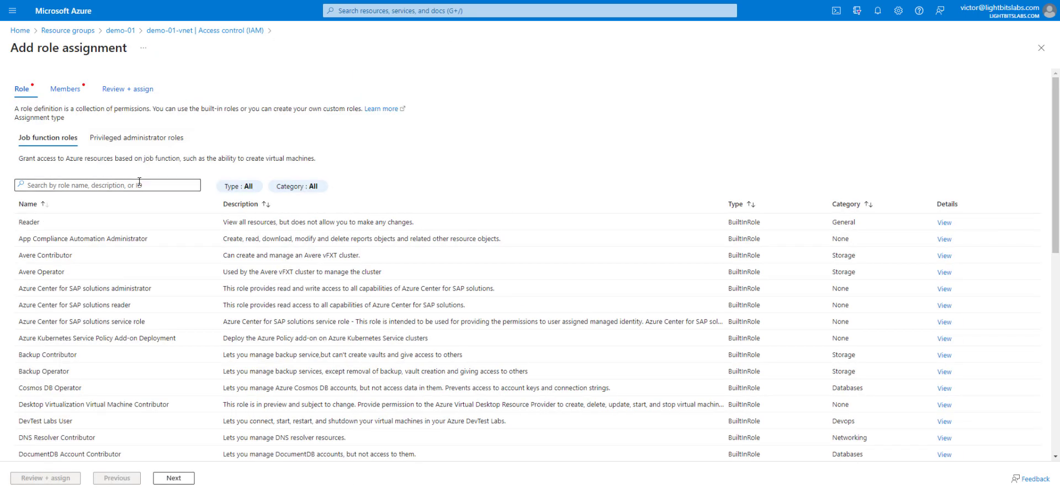
text(network)
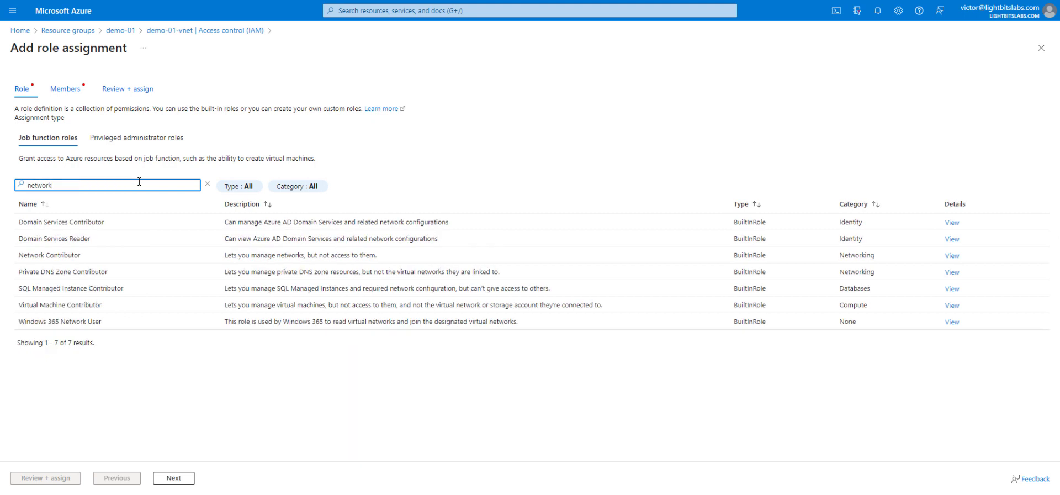
click(137, 257)
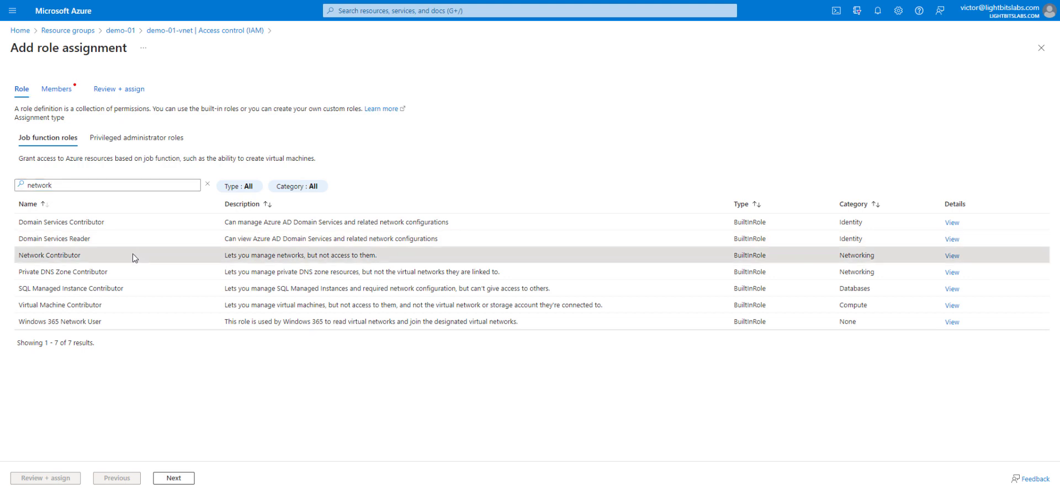
click(173, 478)
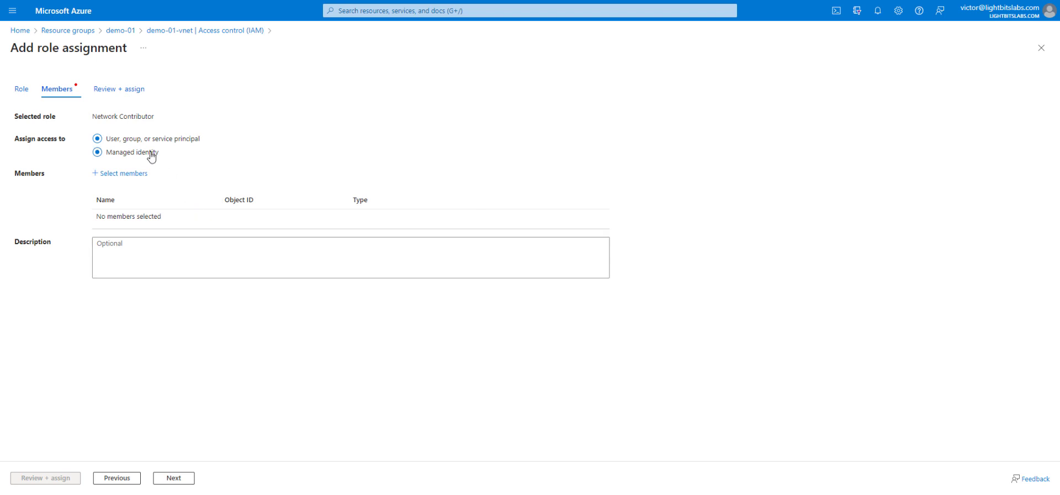
Assign access to a managed identity and add the user-assigned identity demo-01-MI as the member.
click(121, 175)
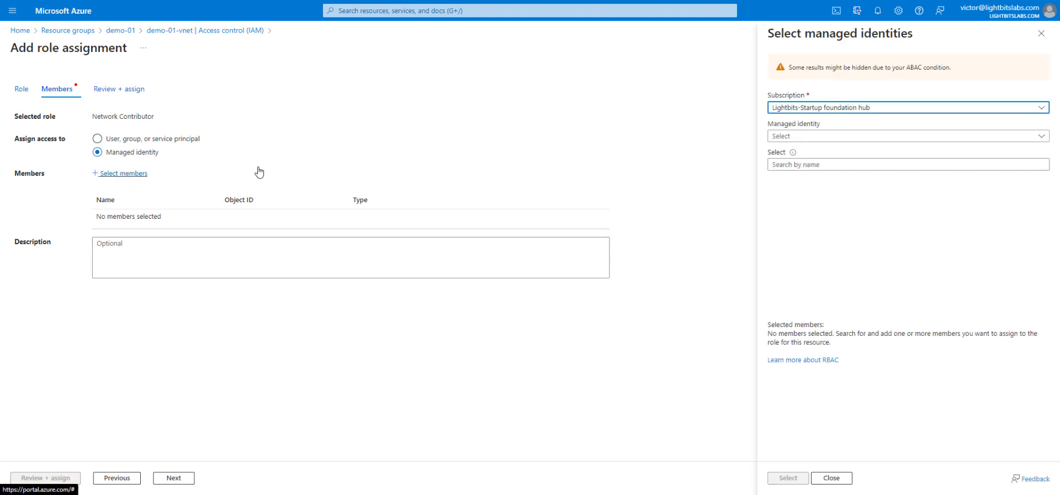
click(846, 140)
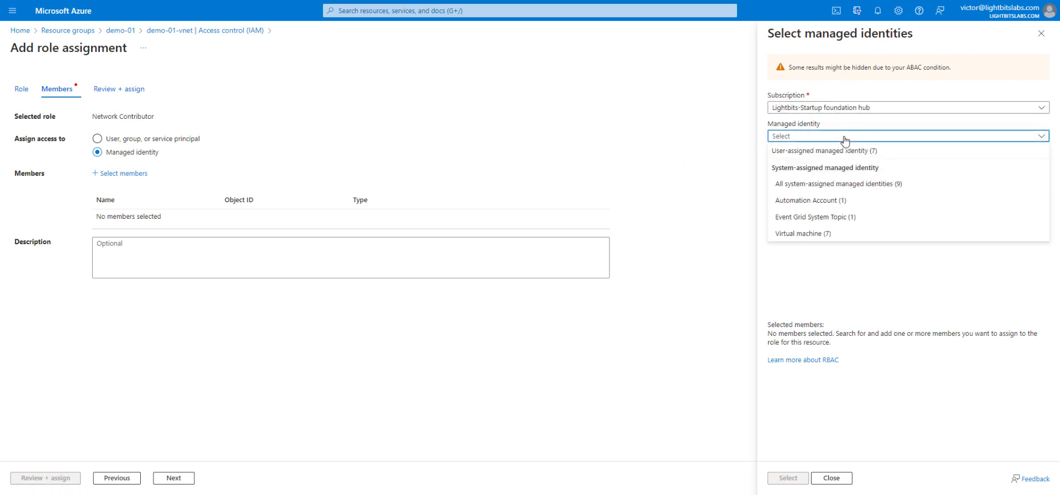
click(846, 152)
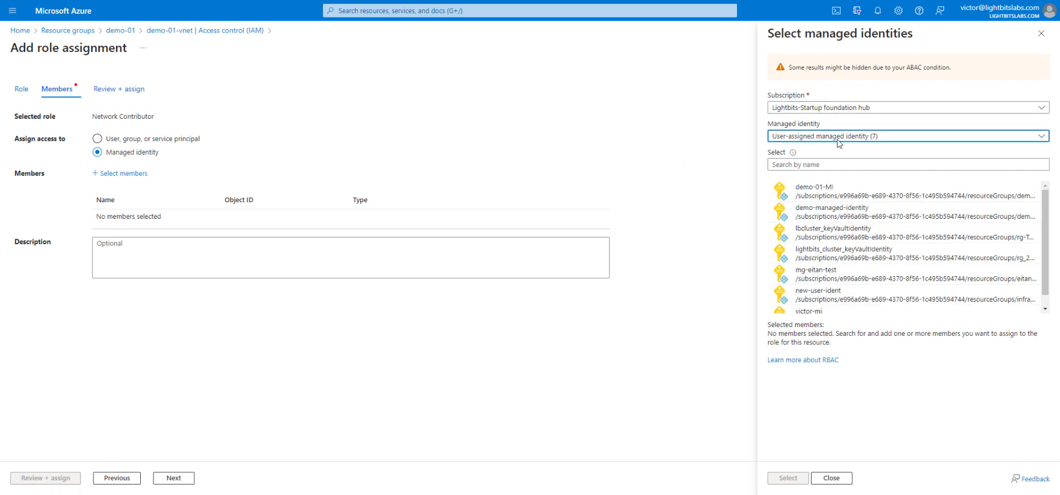
click(835, 190)
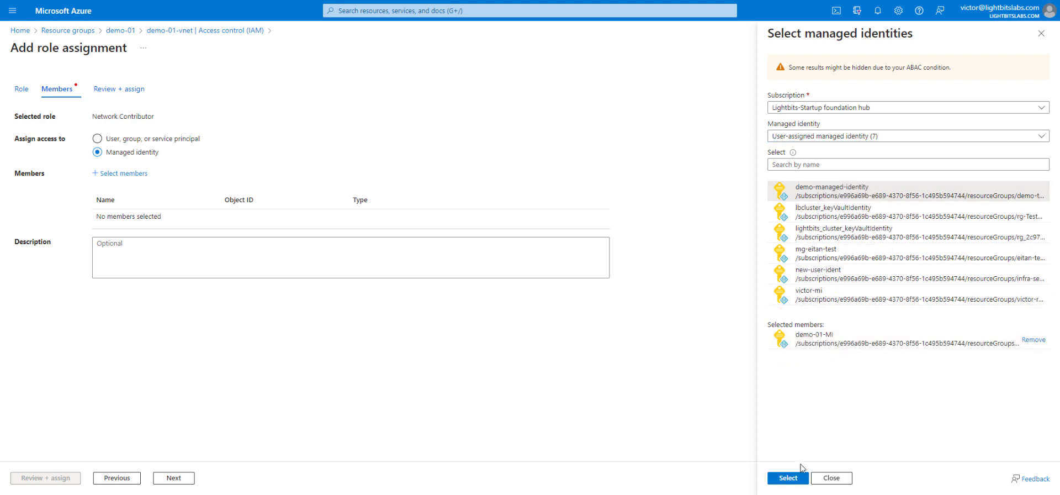
click(796, 479)
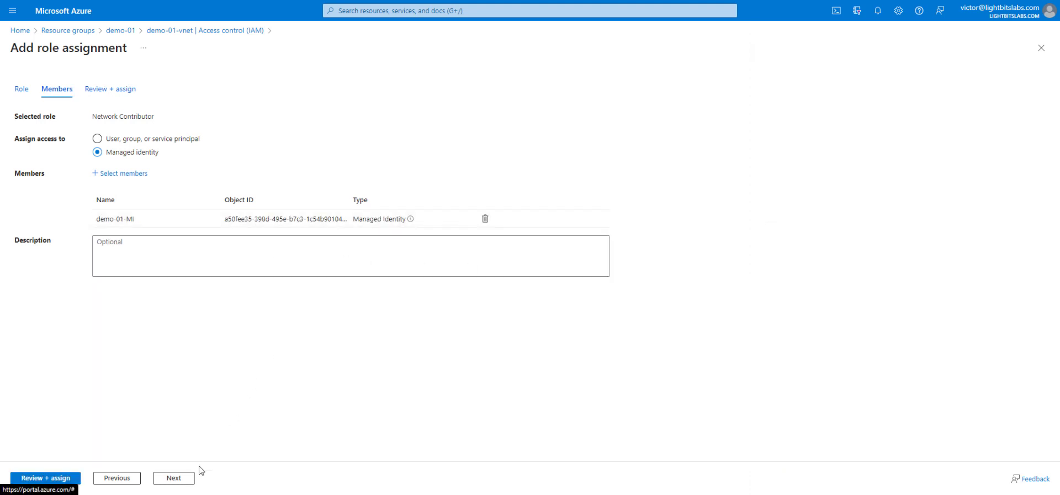
Review and submit the role assignment, and return to the demo-01 resource group overview.
click(175, 478)
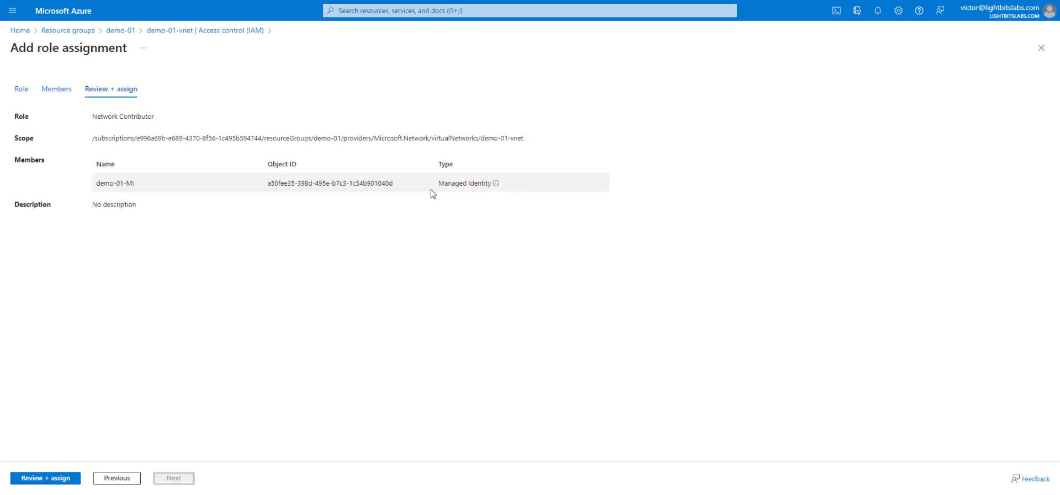
click(46, 478)
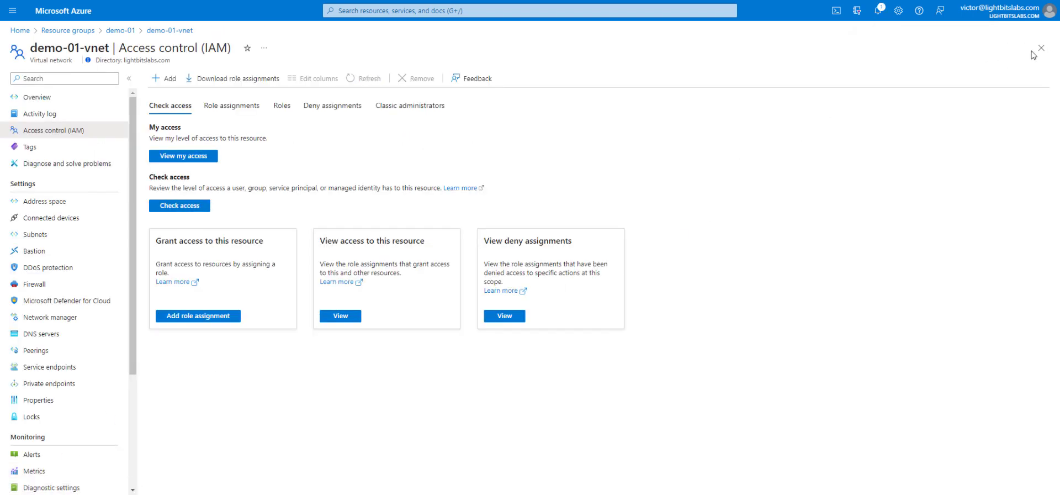
click(1041, 50)
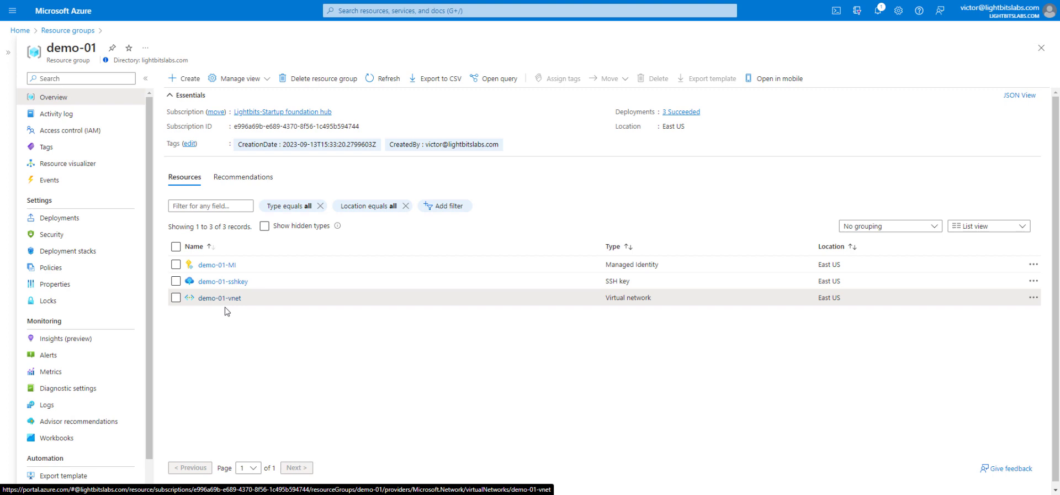
Find the Lightbits Cloud Data Platform marketplace offer and start creating it with the Lightbits Cluster 3.4.1 plan.
click(372, 13)
text(lightbits)
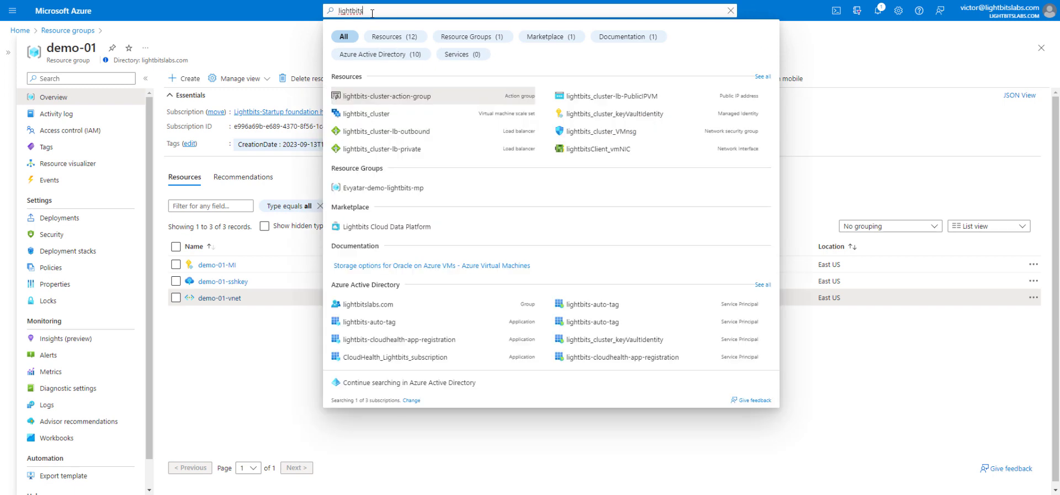
click(374, 232)
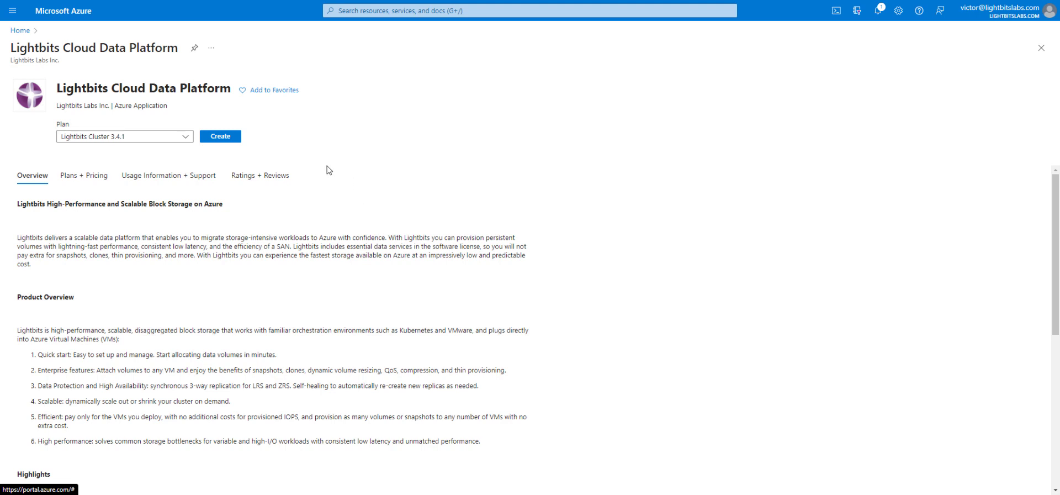
click(184, 140)
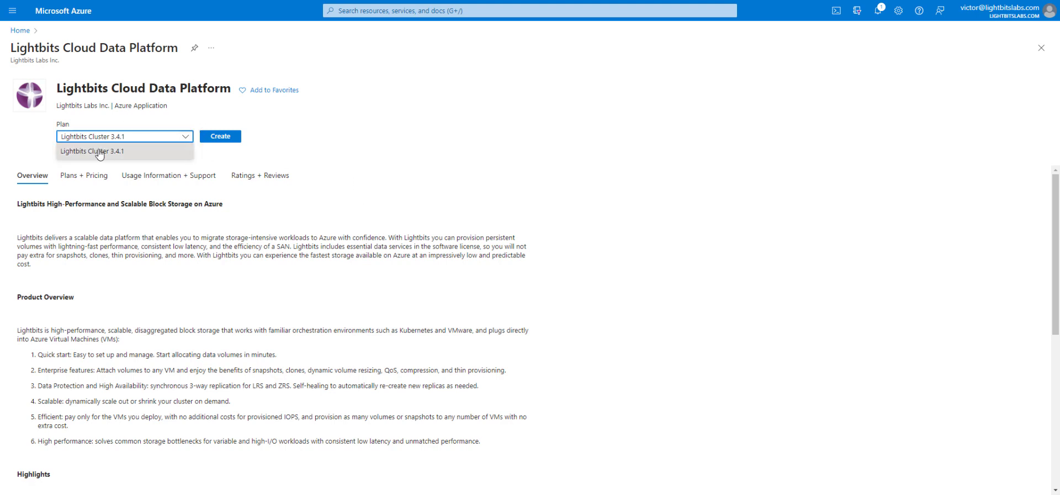
click(210, 141)
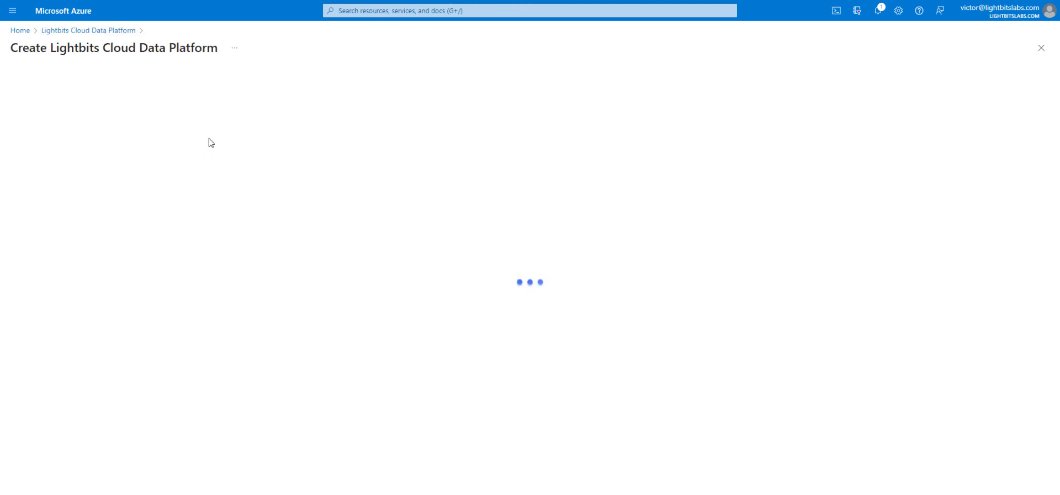
Set the resource group to demo-01 and the application name to demo01LBcluster, and continue past the basic settings.
click(208, 175)
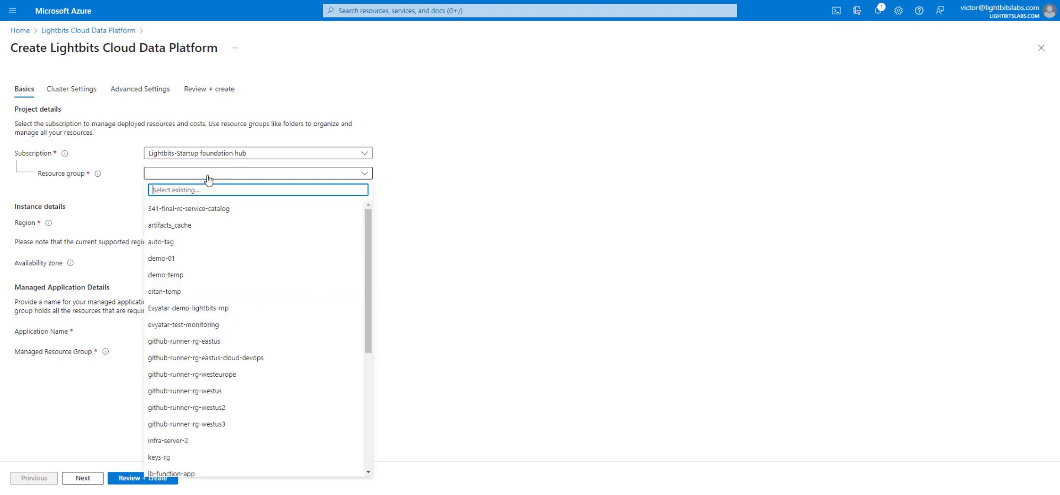
click(198, 259)
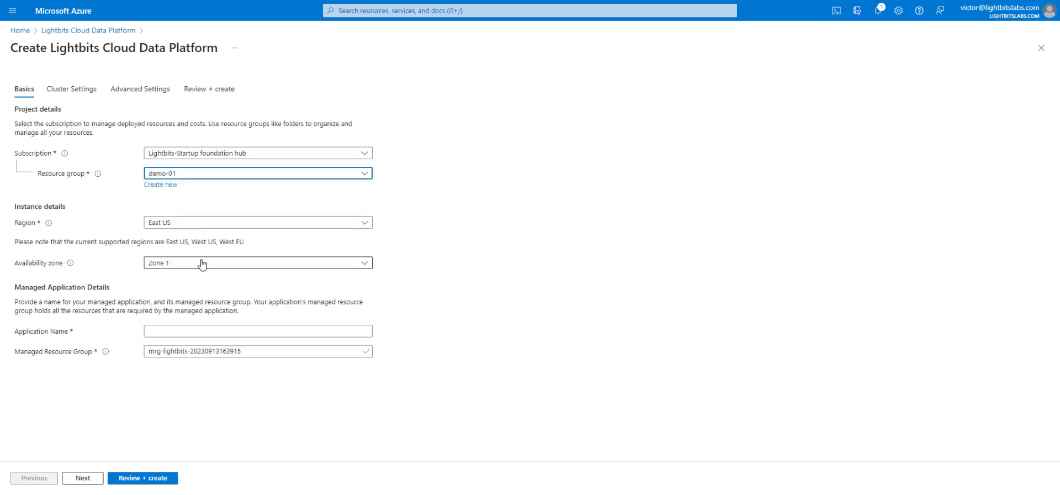
click(191, 330)
text(demo)
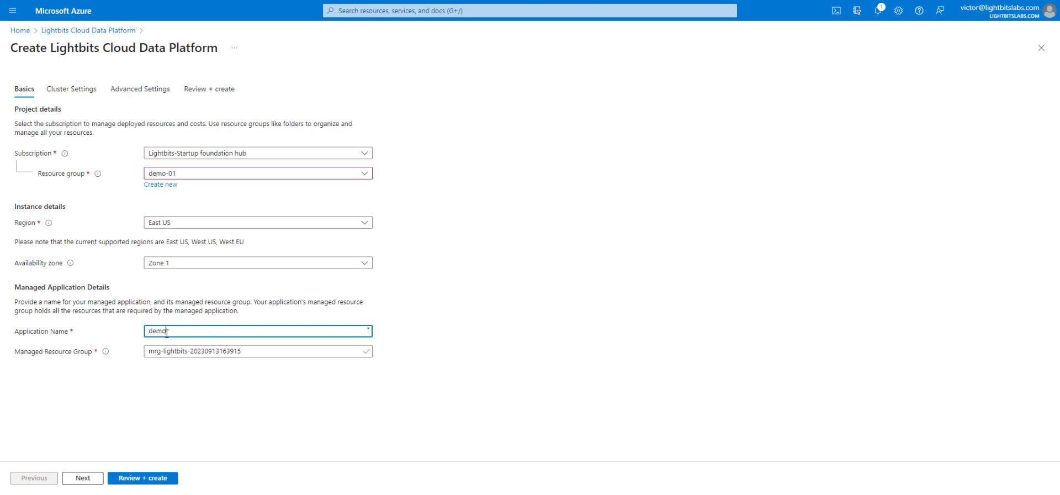
text(-01LBcluster)
click(98, 478)
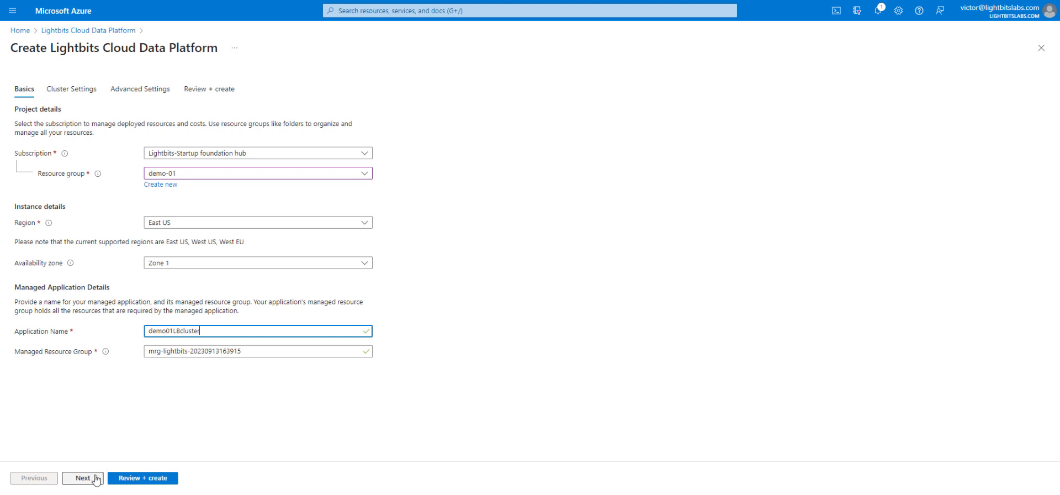
Continue to the cluster settings and select the existing virtual network demo-01-vnet with the subnet default (10.0.0.0/24).
click(96, 478)
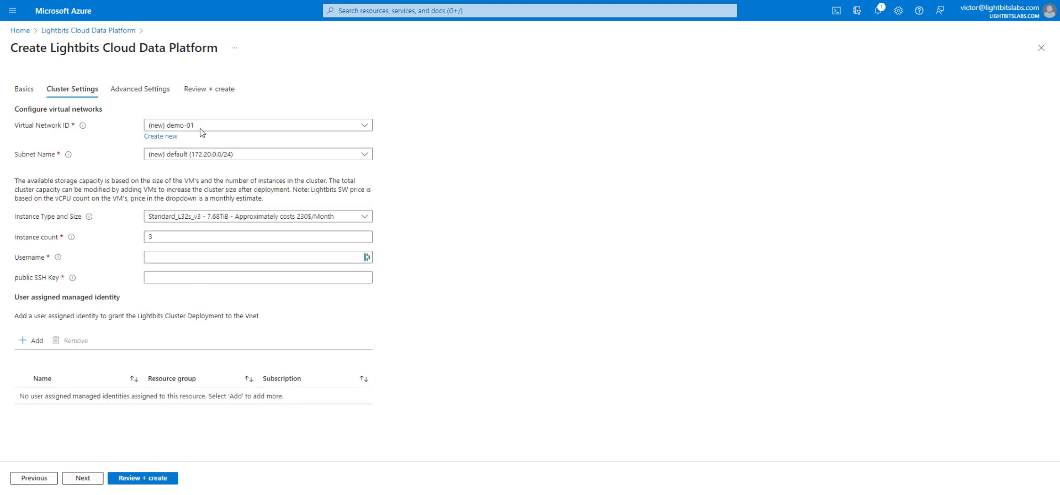
click(203, 125)
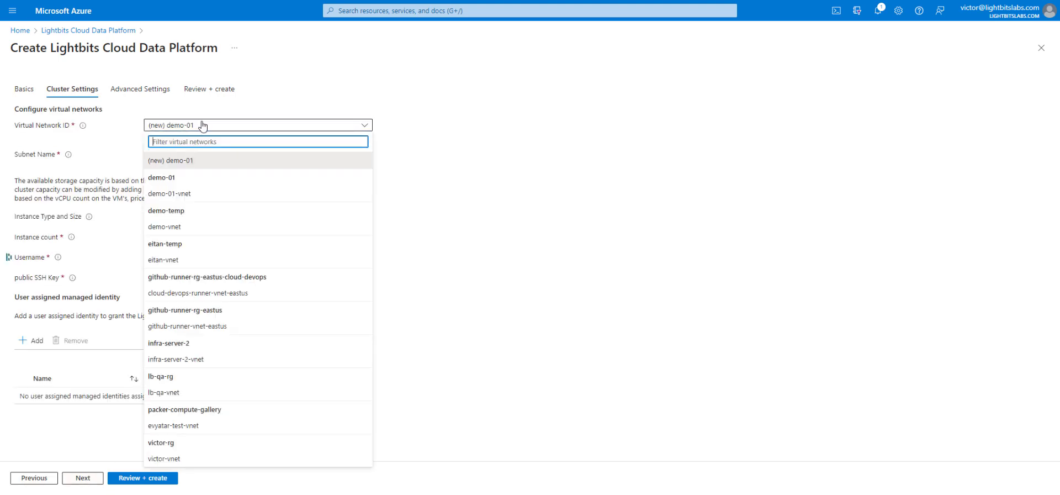
click(177, 194)
click(175, 156)
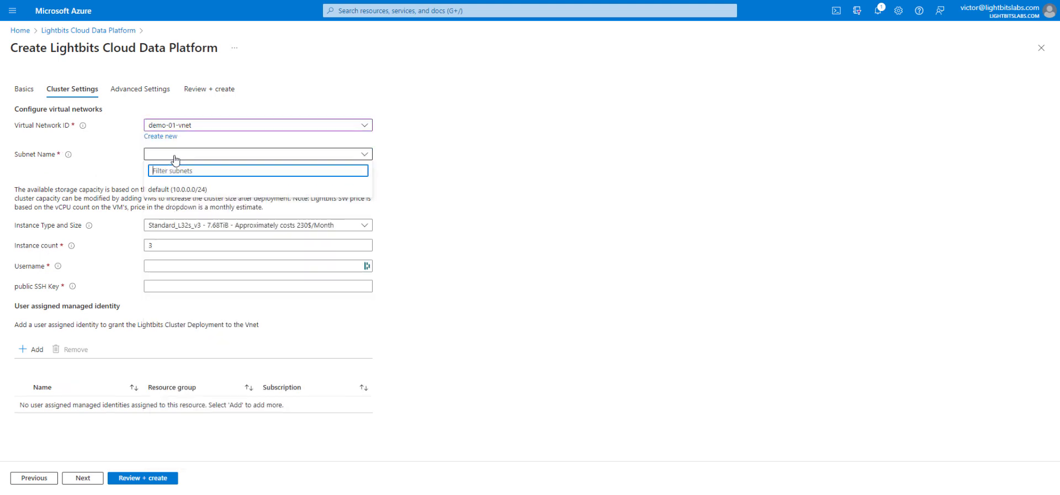
click(179, 189)
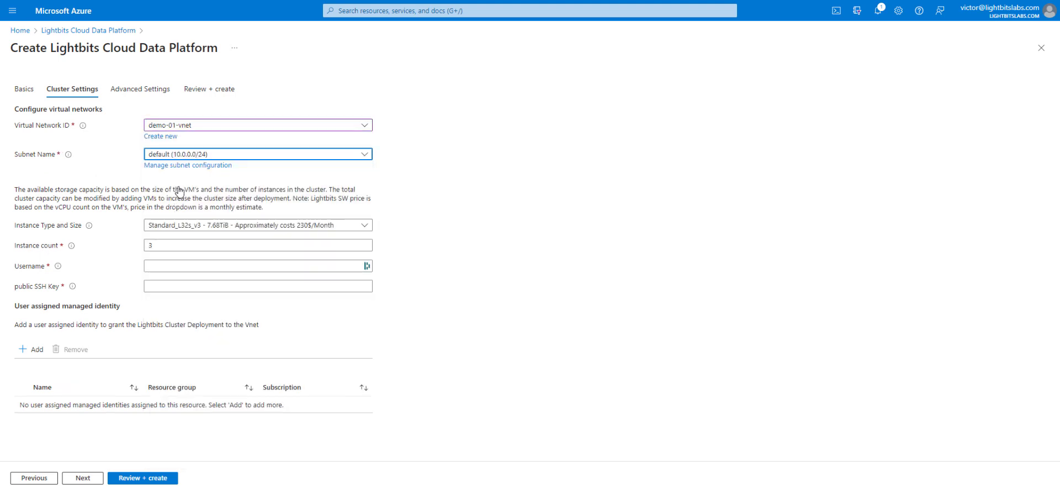
Choose the Standard_L32s_v3 7.68TiB Intel-based instance type and keep the instance count at 3.
click(174, 225)
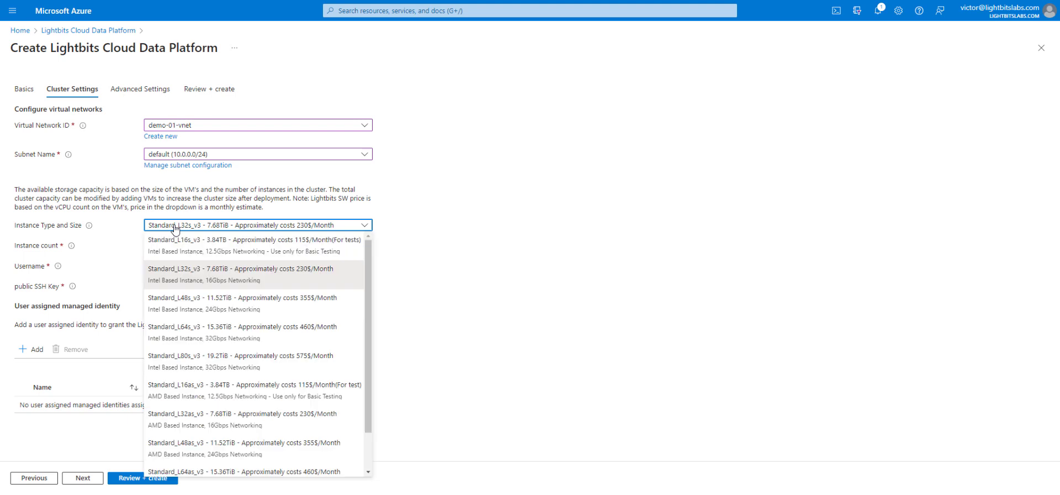
click(265, 282)
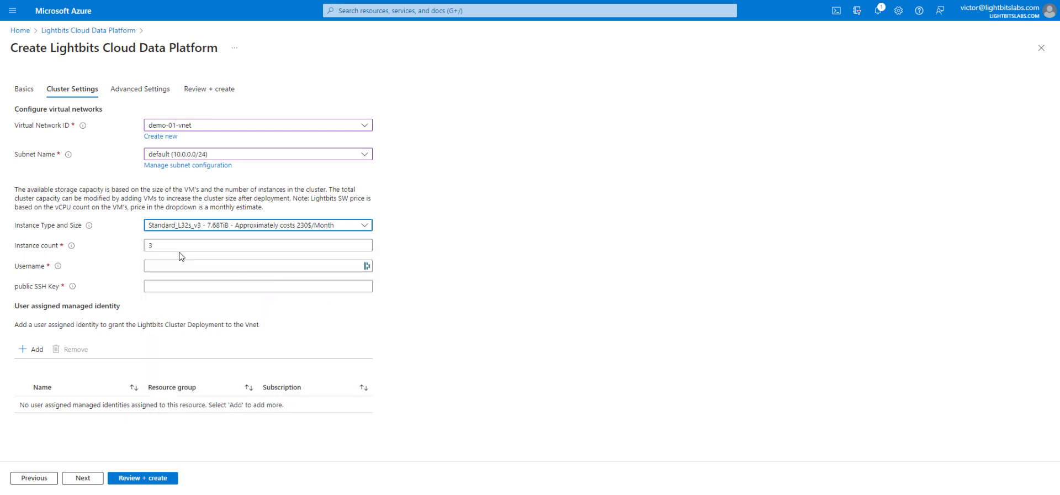
click(172, 247)
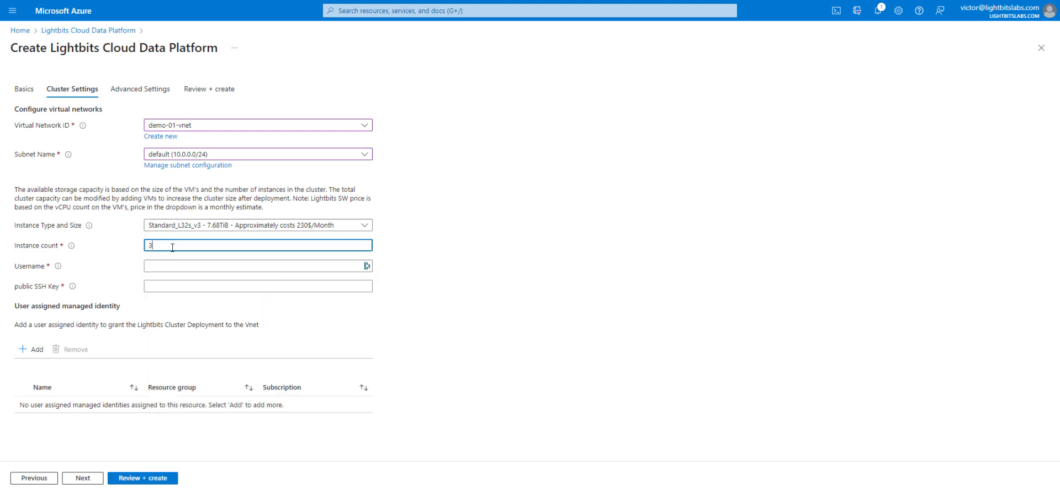
Set the cluster username to azureuser and paste the public SSH key into its field.
click(174, 265)
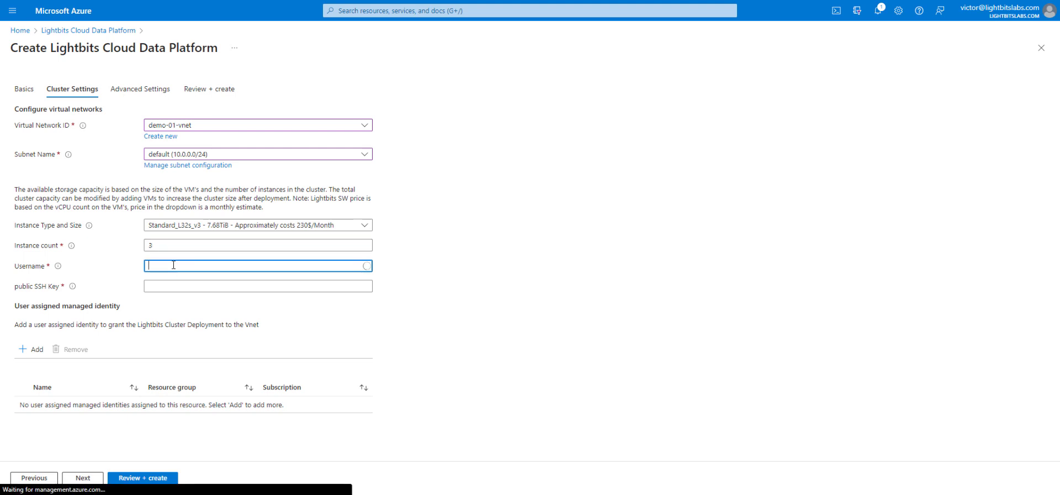
text(azureuser)
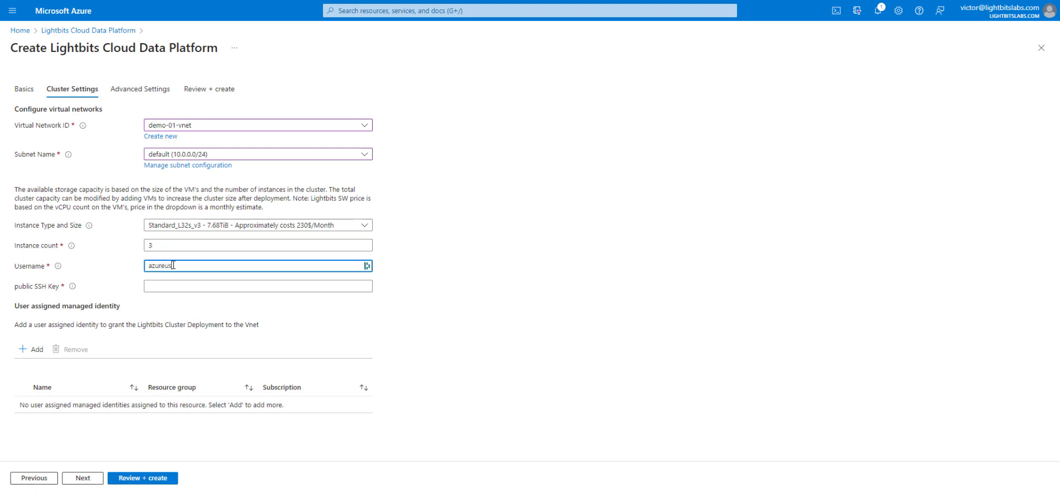
click(175, 286)
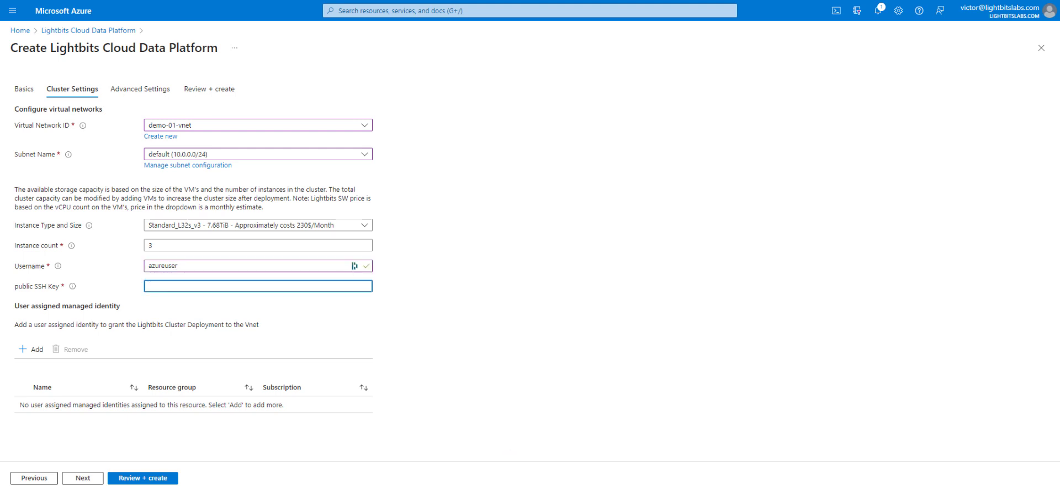
key(alt+Tab)
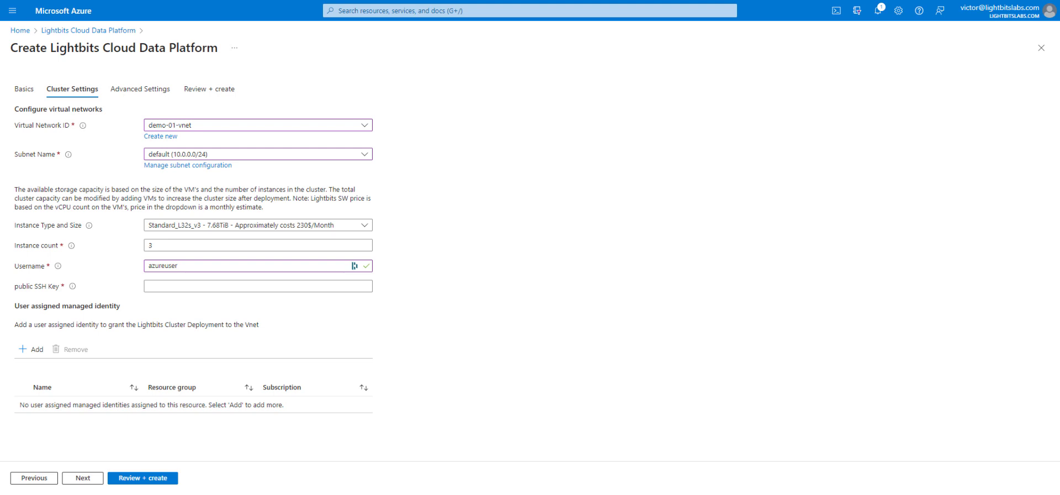
click(240, 288)
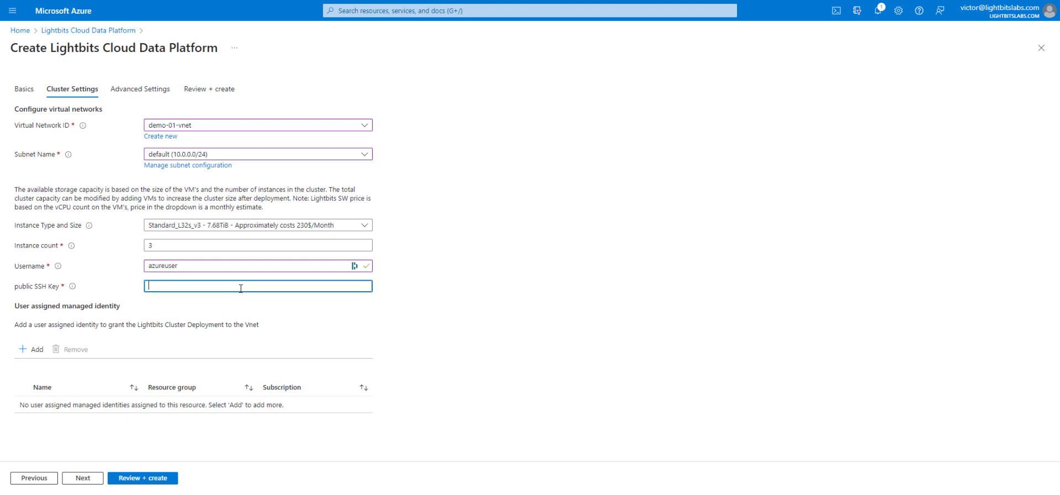
key(ctrl+v)
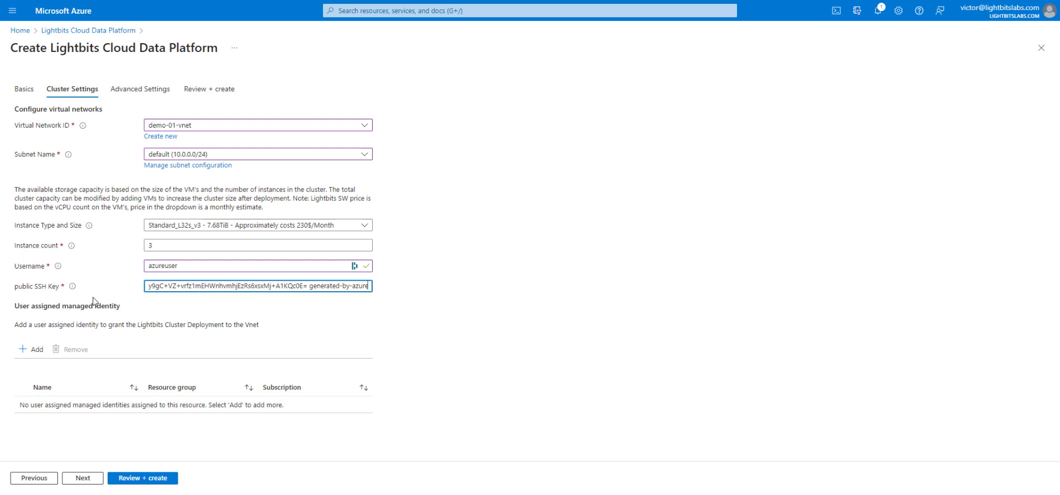
Add the user-assigned managed identity demo-01-MI to the cluster deployment and continue to the advanced settings.
click(37, 349)
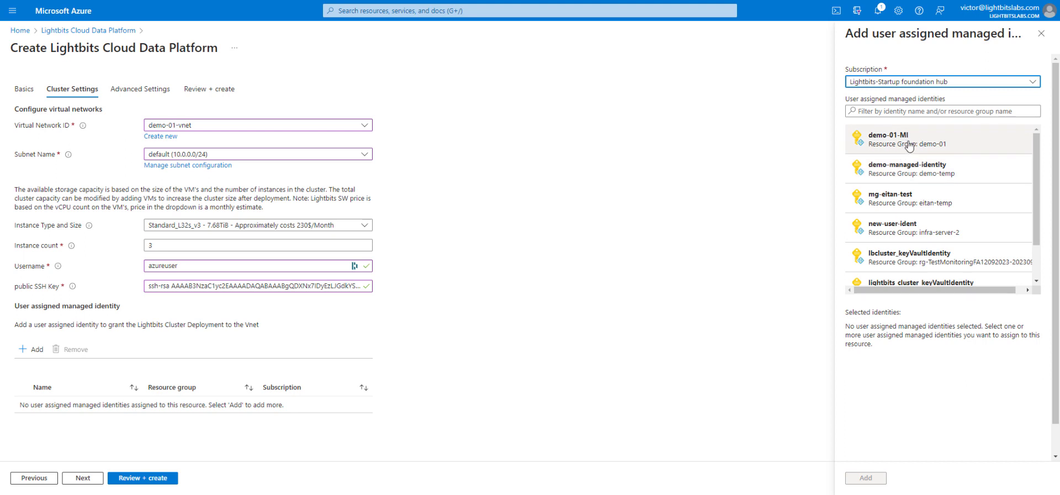
click(910, 146)
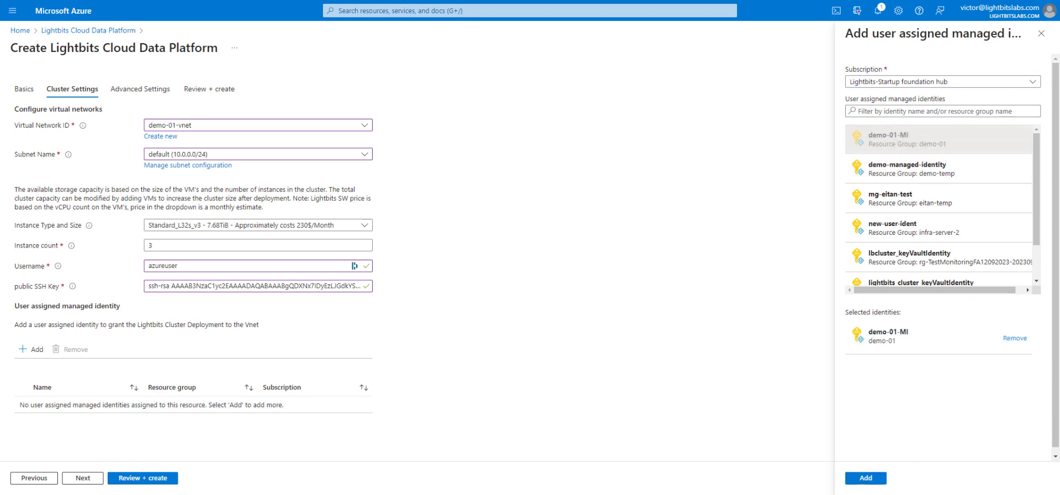
click(865, 479)
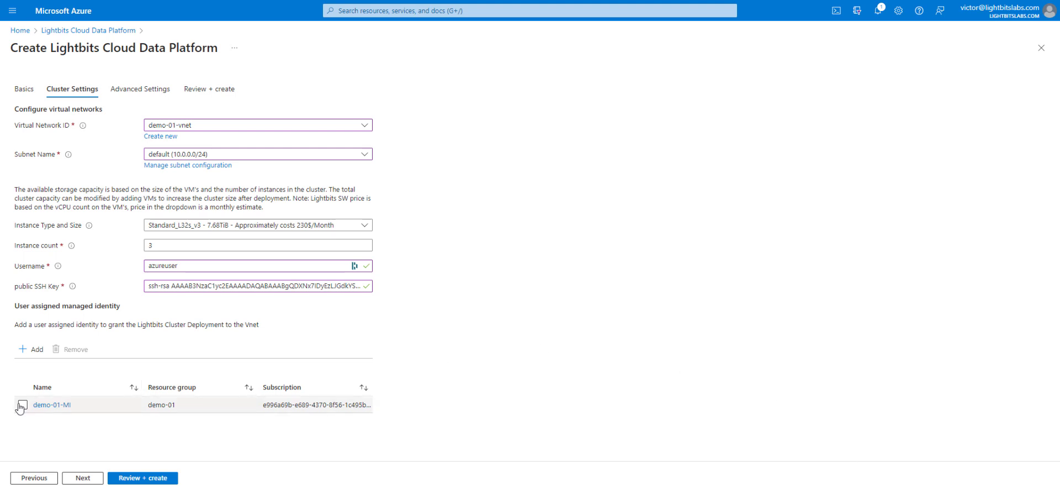
click(84, 480)
Keep the resource prefix lbcluster and the network security group name lbcluster_VMnsg, and continue to the final review.
click(183, 114)
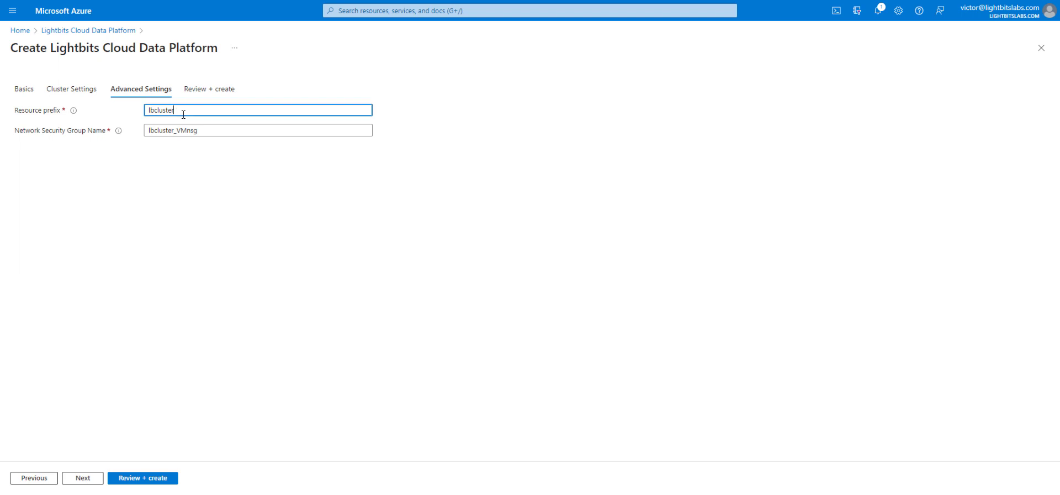
click(186, 132)
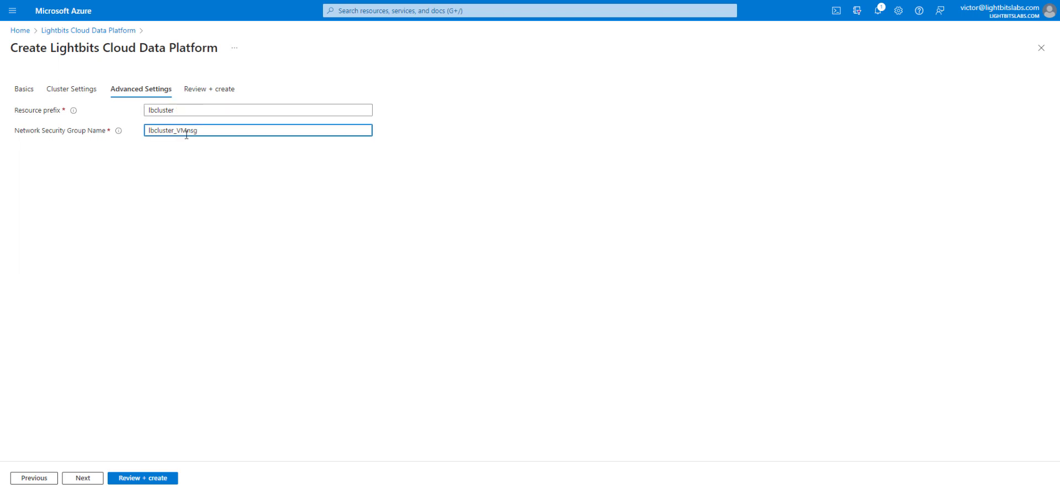
click(88, 480)
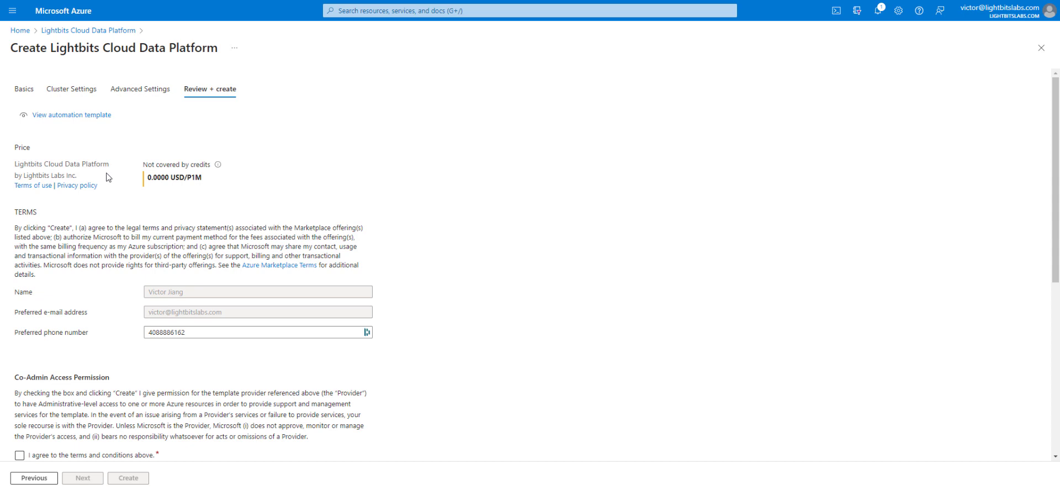
Agree to the co-admin access terms and conditions, check the configuration summary, and create the Lightbits deployment.
scroll(108, 177, down, 5)
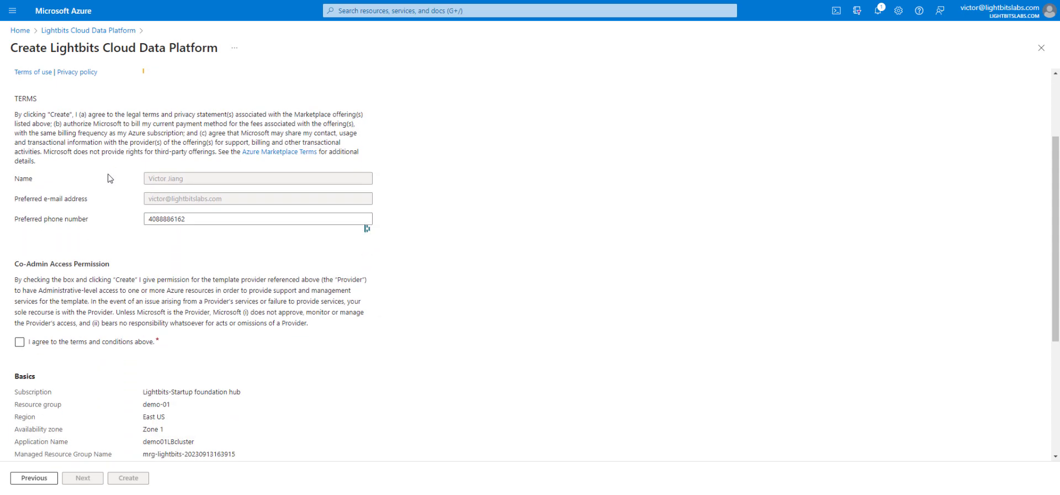
click(19, 145)
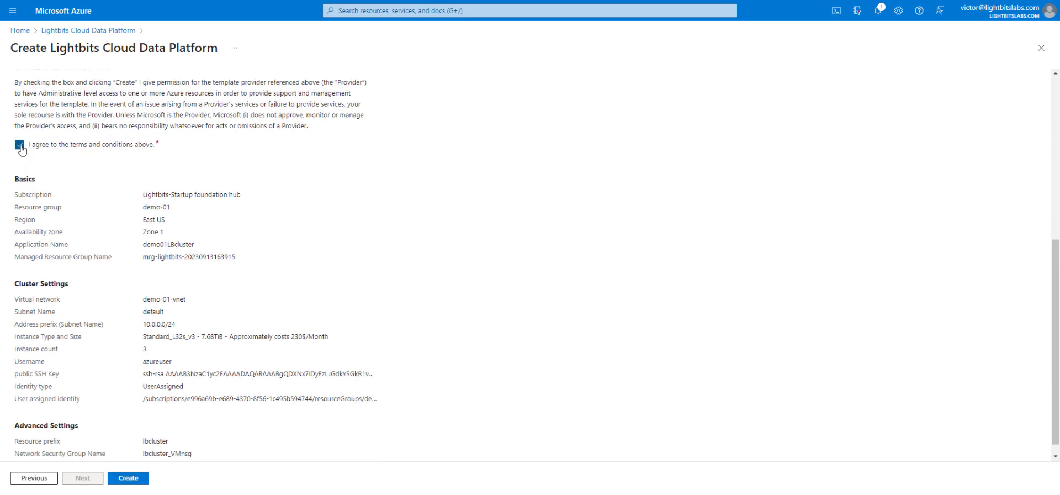
scroll(59, 195, down, 1)
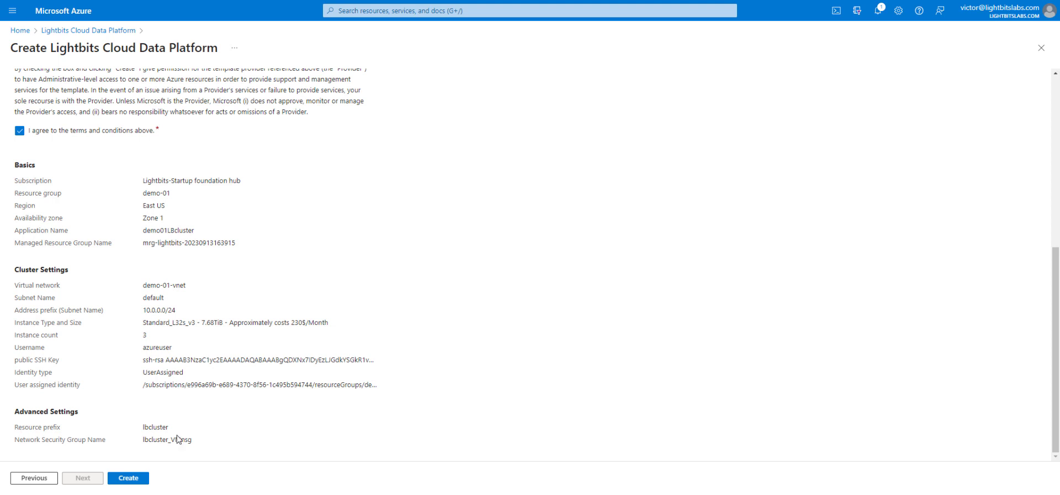
click(123, 480)
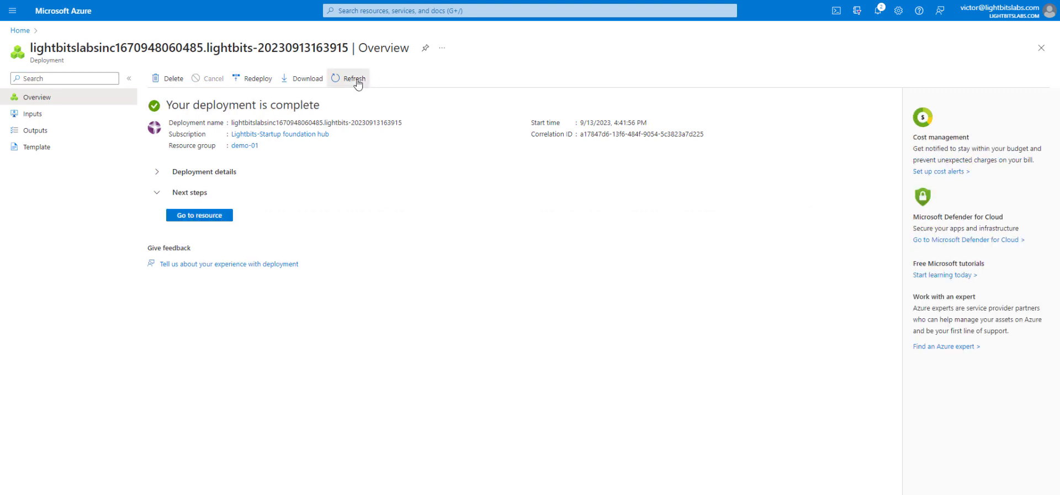
Check the deployment status, return to the demo-01 resource group, and open the managed resource group of demo01LBcluster.
drag(166, 104, 332, 117)
click(321, 107)
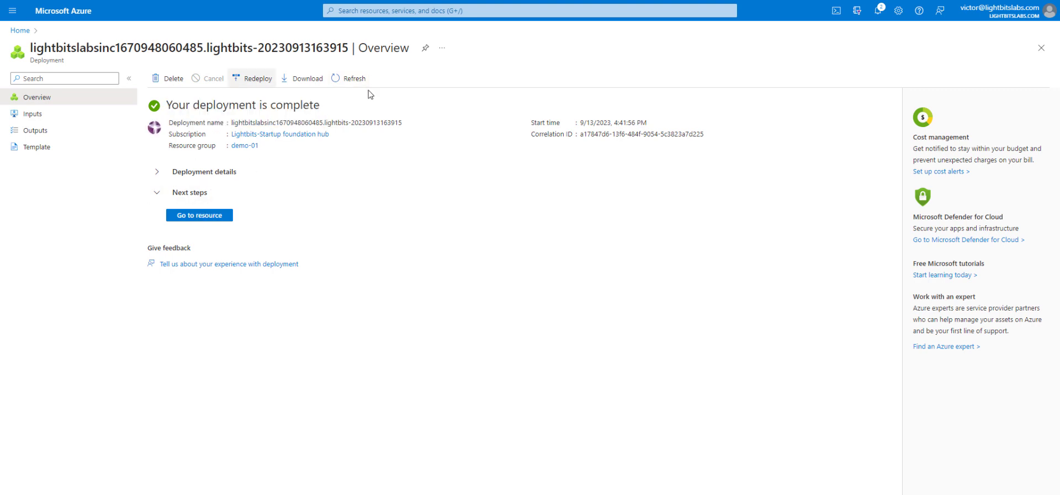
click(1041, 48)
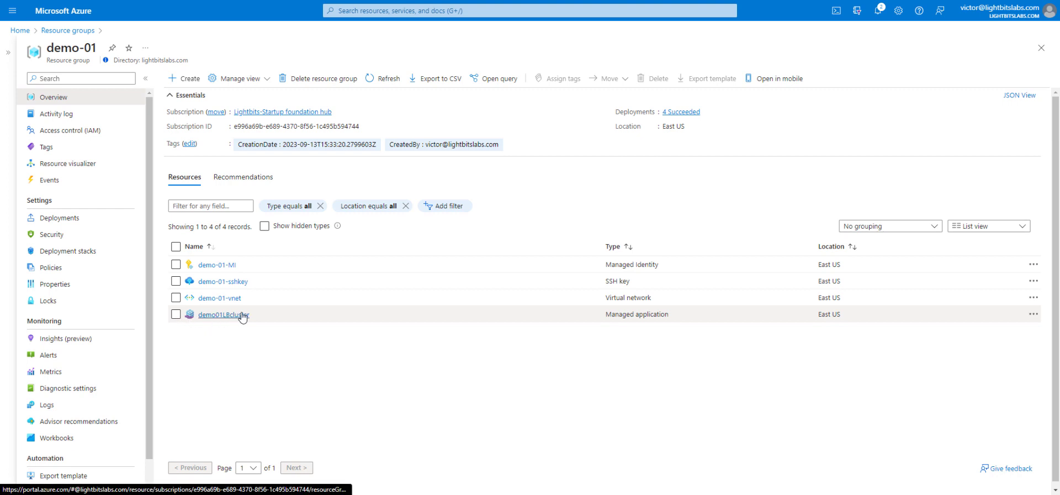
click(221, 314)
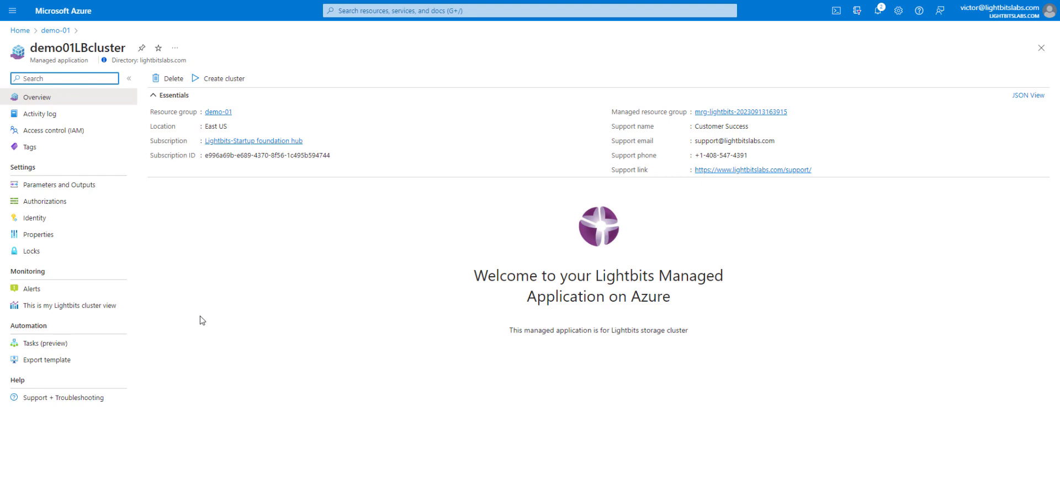
click(732, 113)
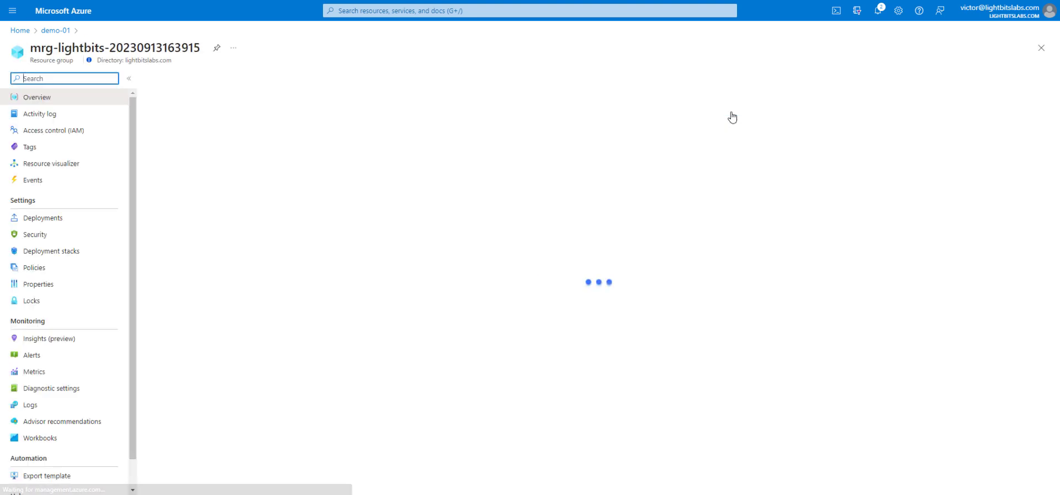